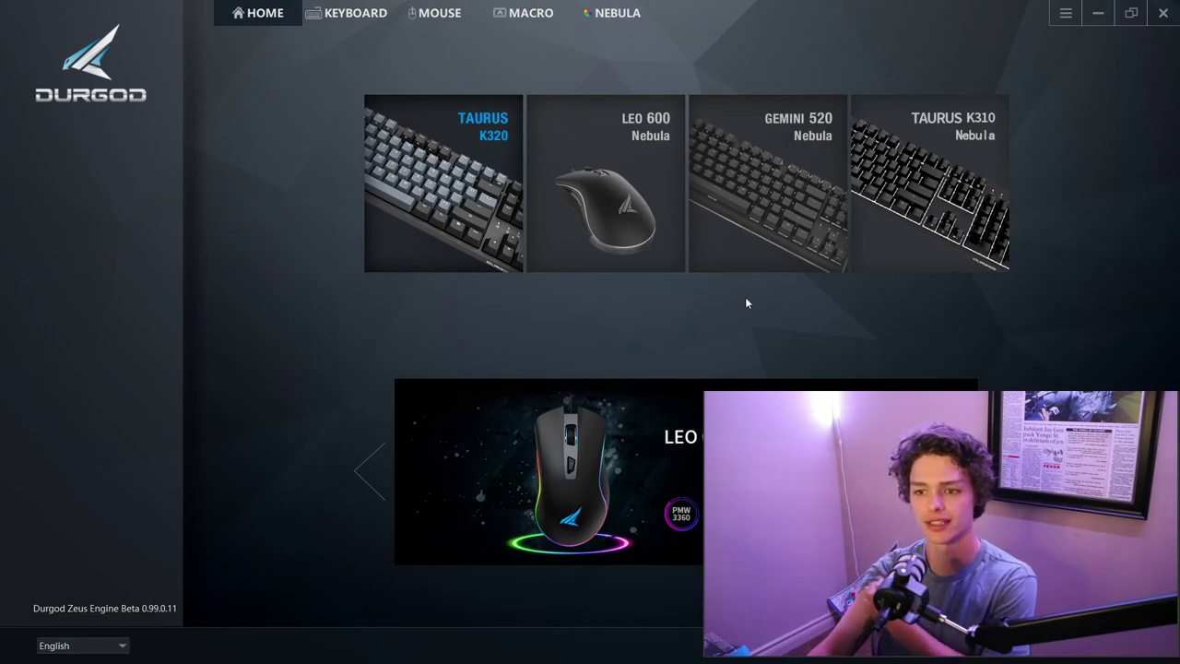
Add a new profile for the TAURUS K320 keyboard and select its PrtSc key for customizing.
left_click(475, 191)
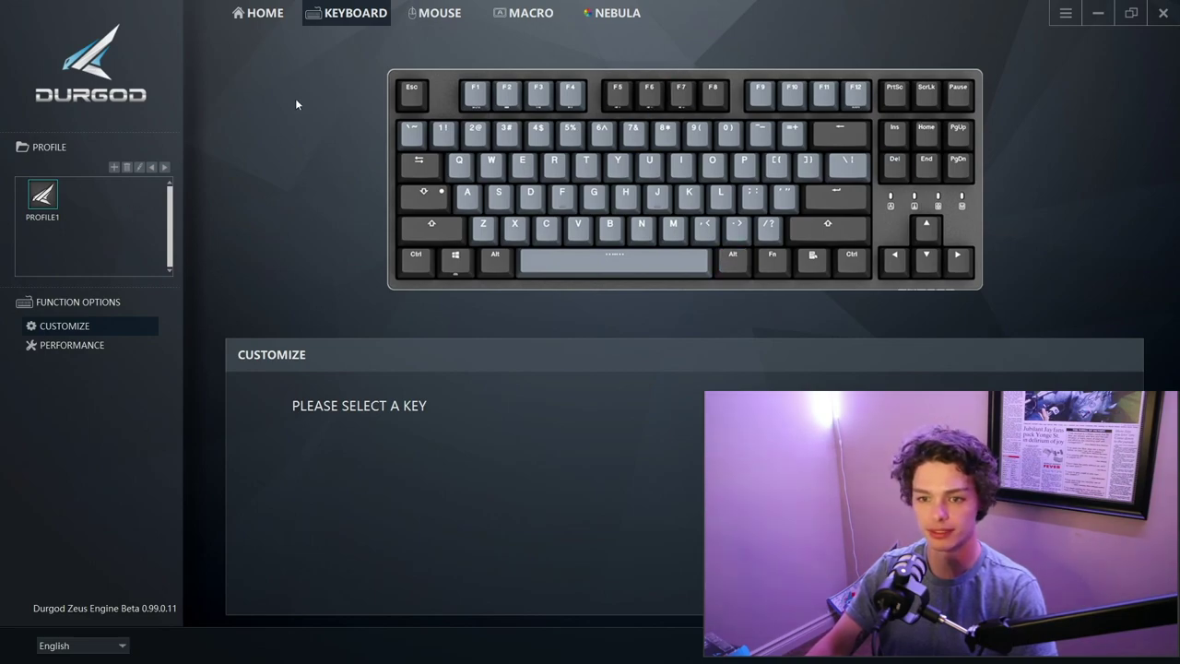
left_click(115, 167)
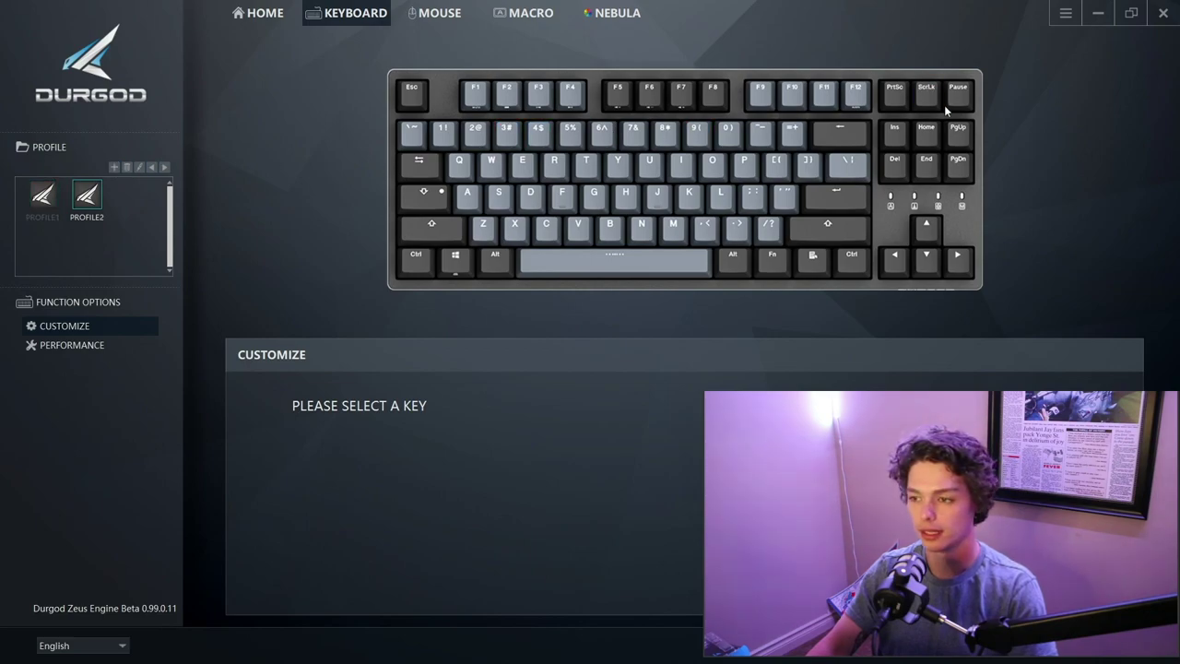
left_click(894, 92)
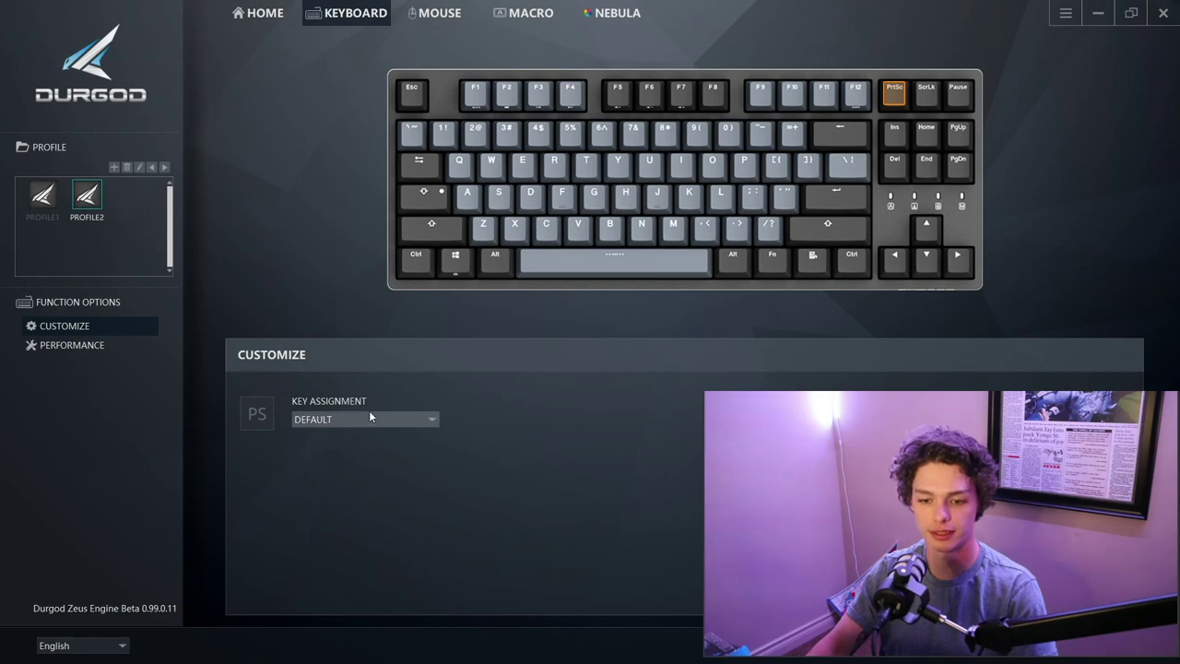
Try the Macro assignment on the PrtSc key and examine its playback options and available macros.
left_click(337, 421)
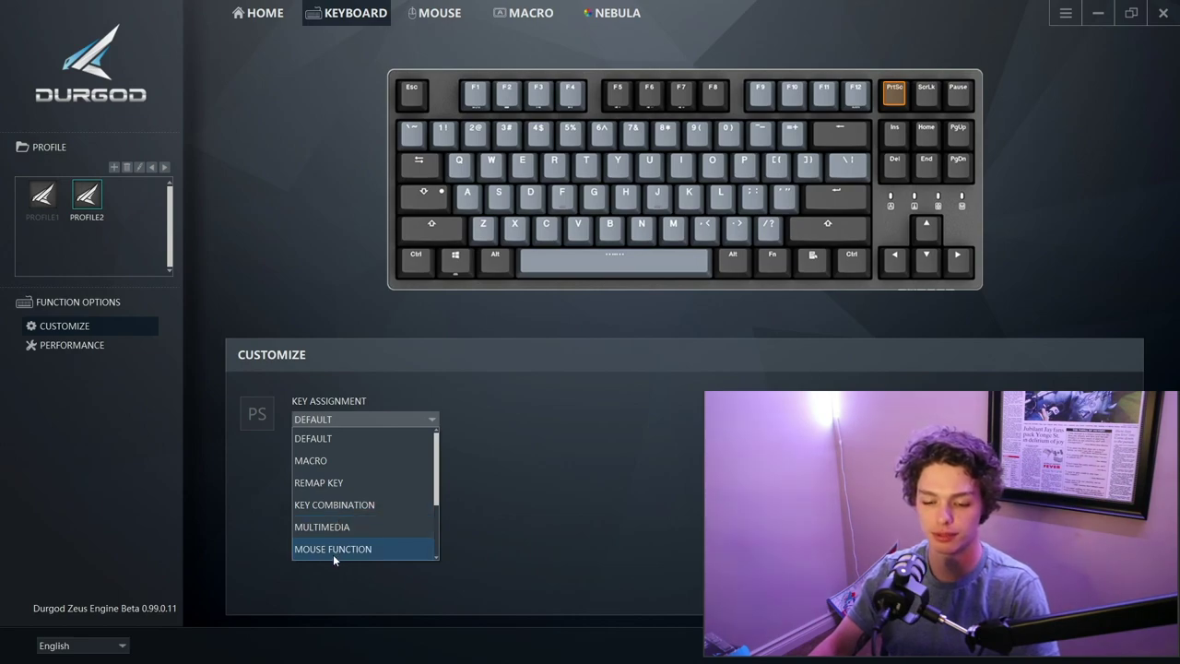
scroll(332, 553, "down", 3)
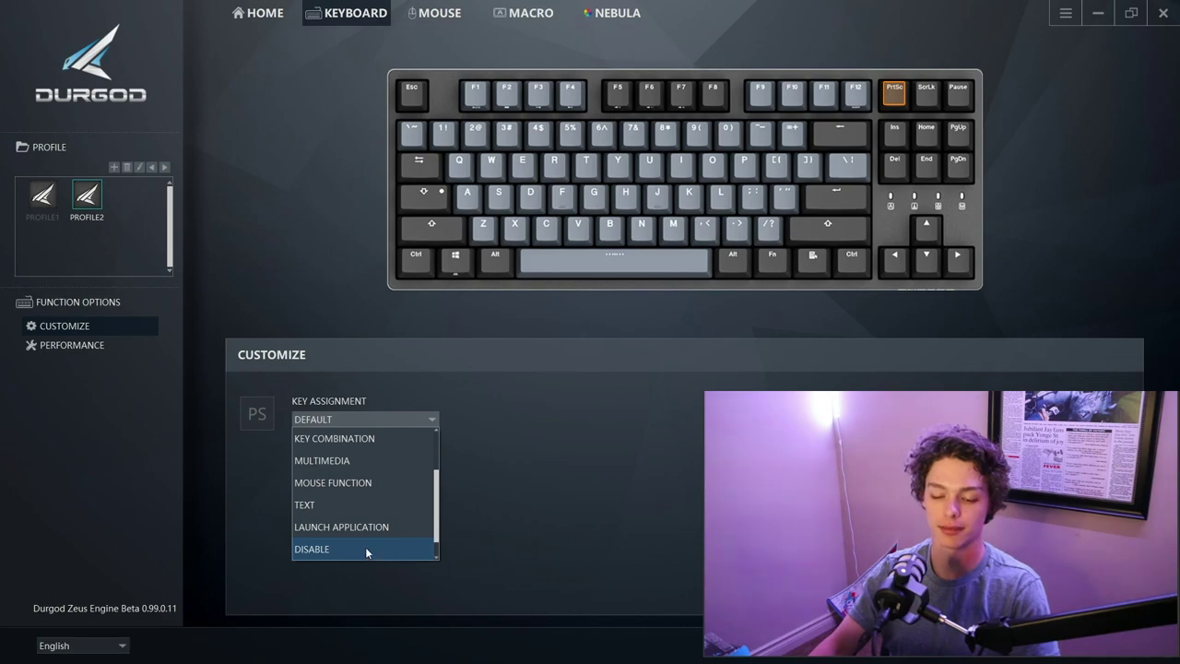
scroll(365, 550, "down", 1)
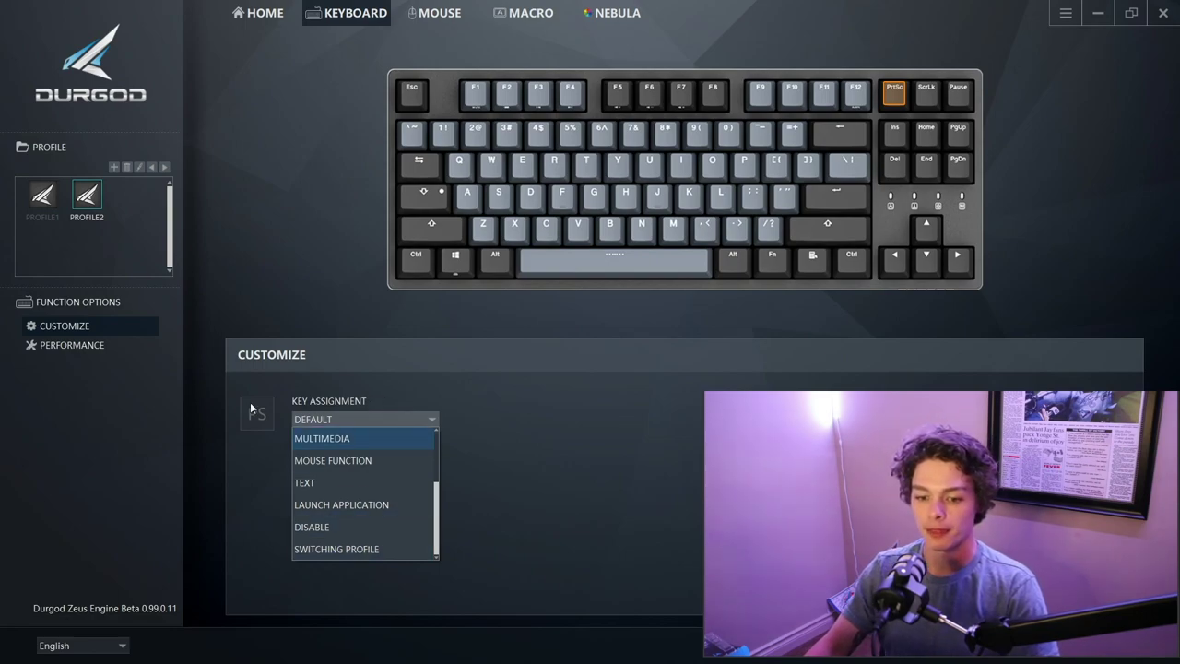
scroll(327, 474, "up", 2)
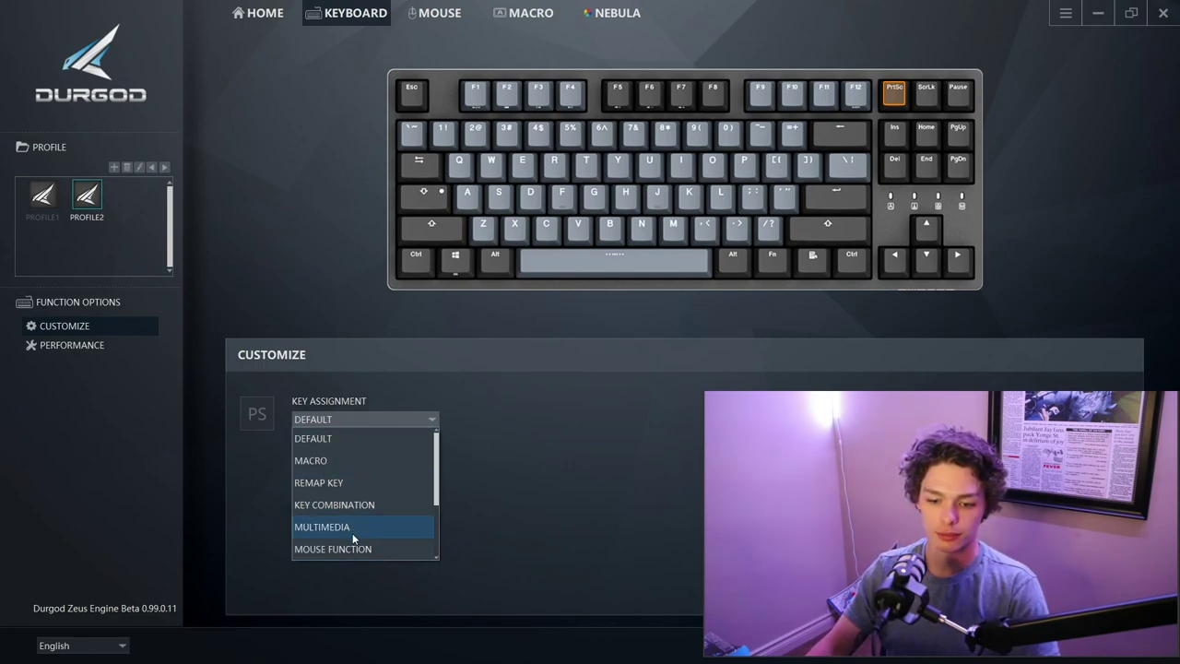
left_click(353, 461)
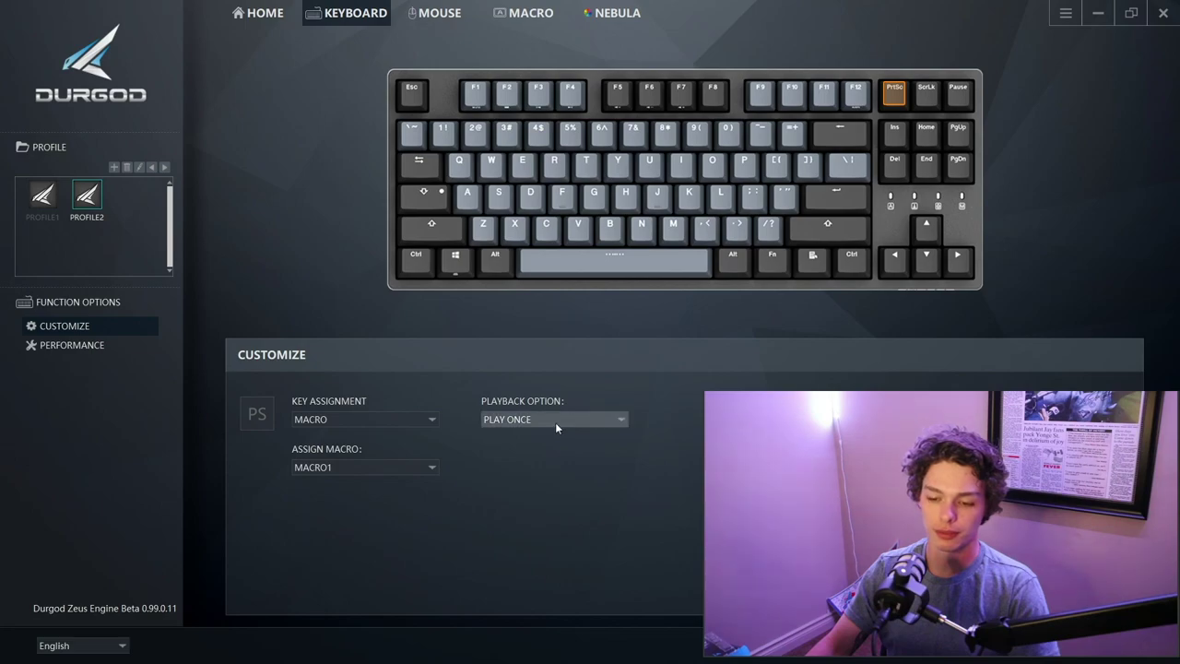
left_click(530, 419)
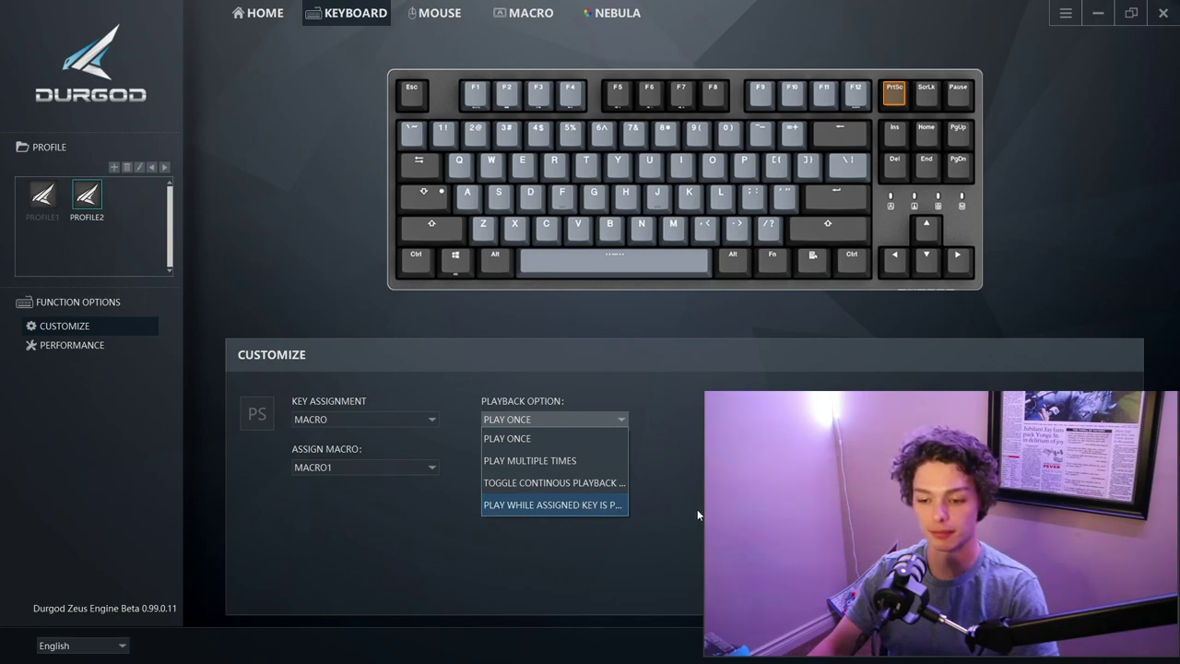
left_click(412, 467)
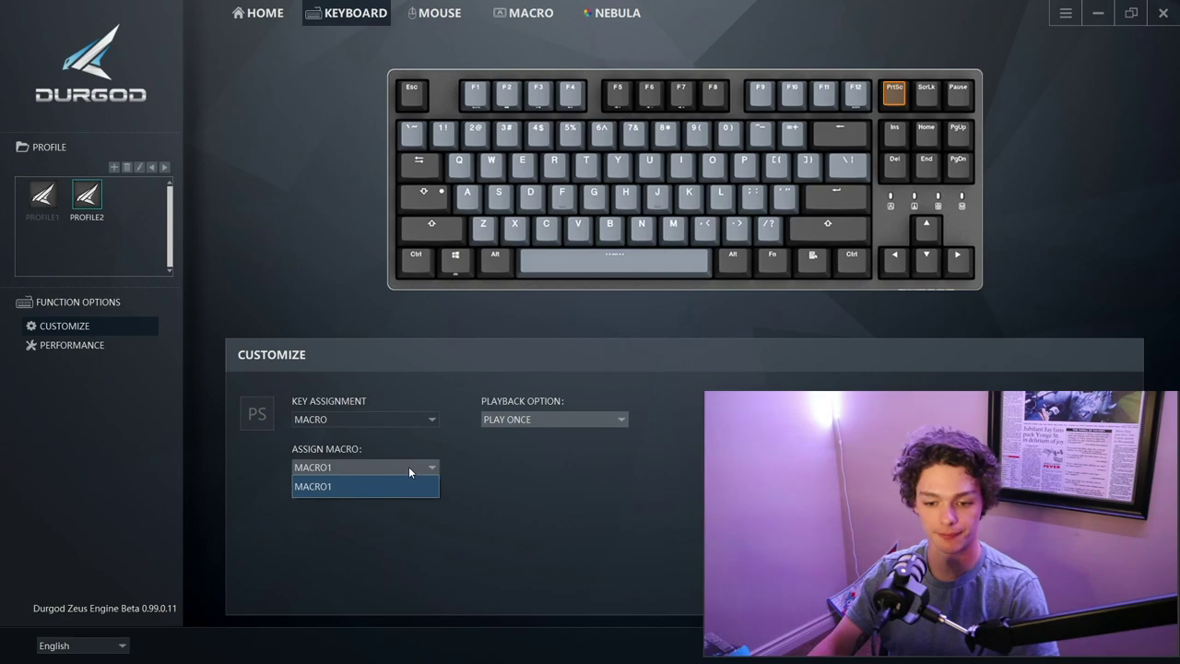
left_click(296, 466)
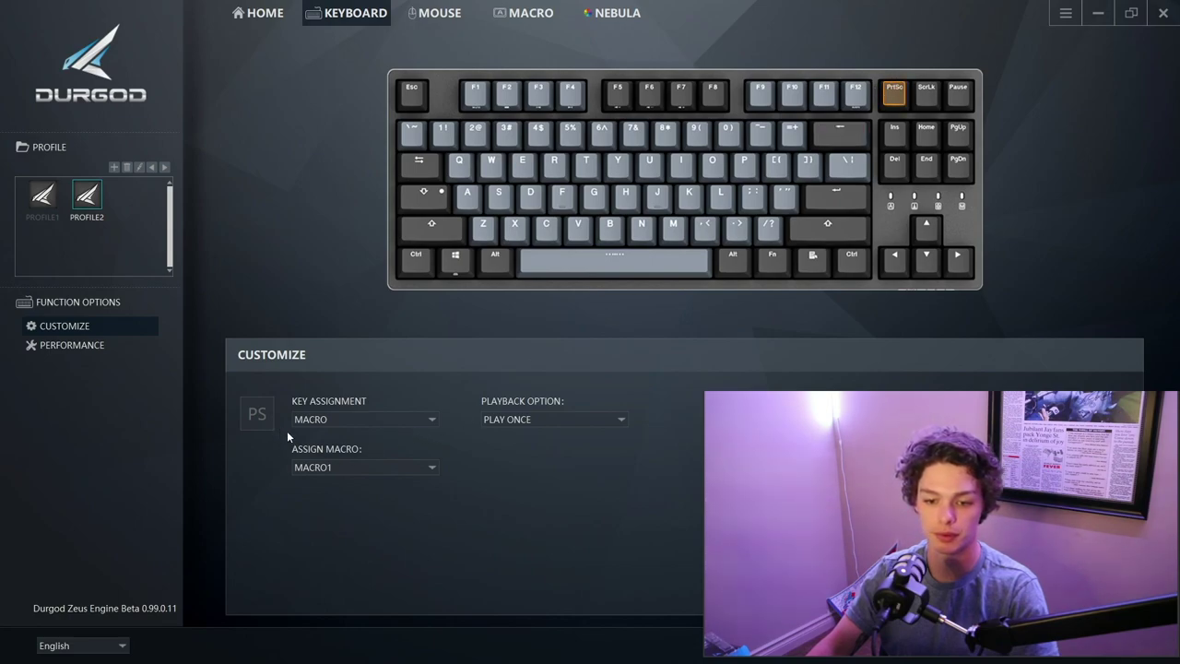
Try the Remap Key and Key Combination assignments on the PrtSc key.
left_click(352, 419)
left_click(352, 480)
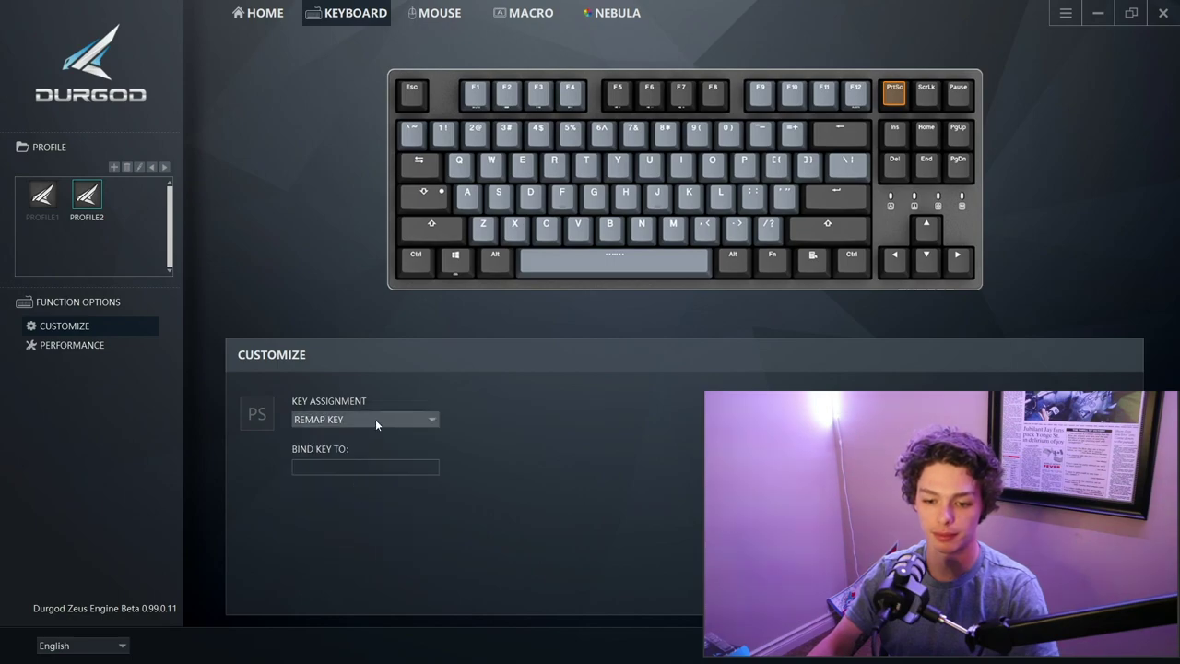
left_click(388, 417)
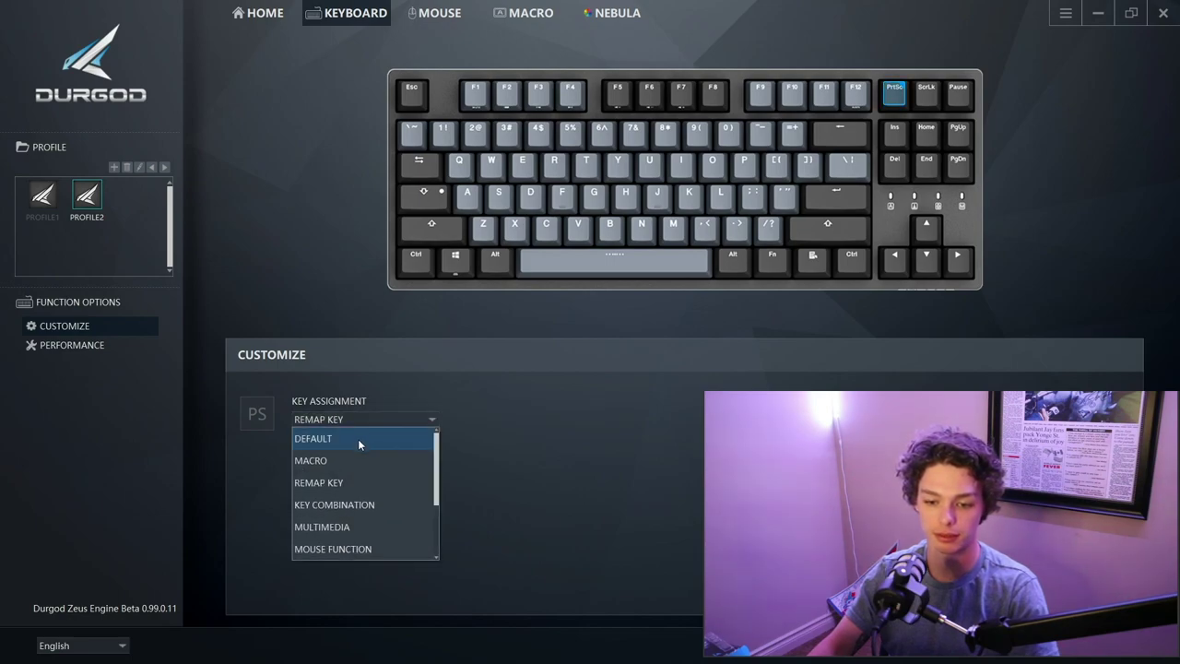
left_click(343, 502)
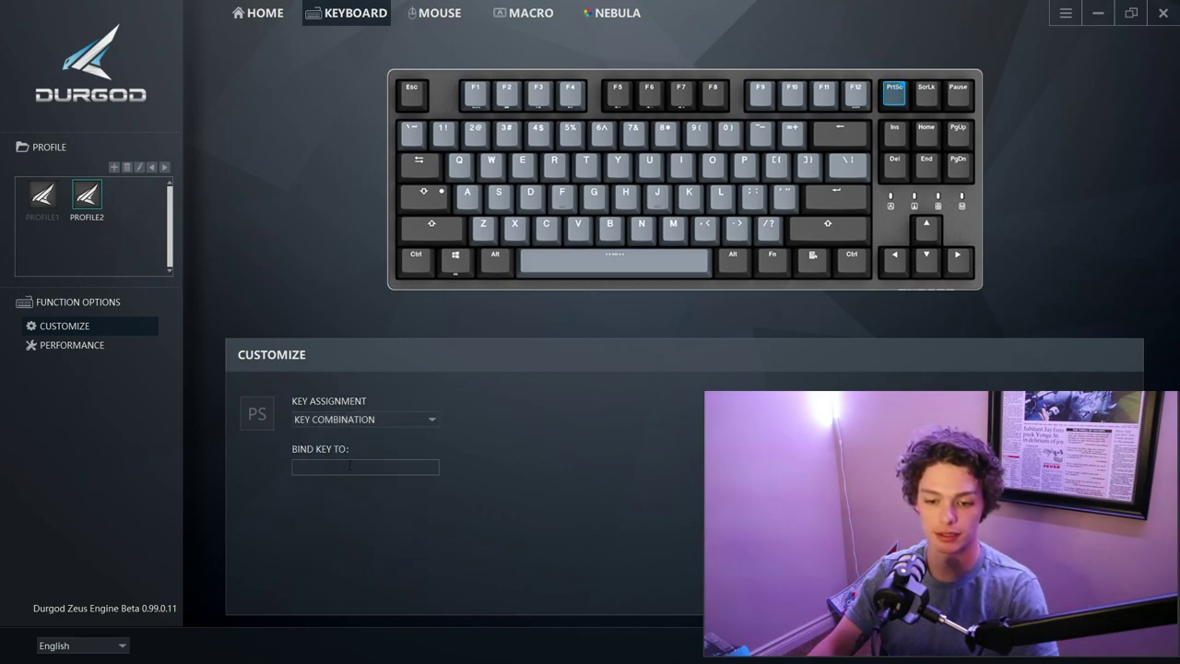
Assign the Multimedia function Prev Track to the PrtSc key.
left_click(350, 419)
left_click(350, 524)
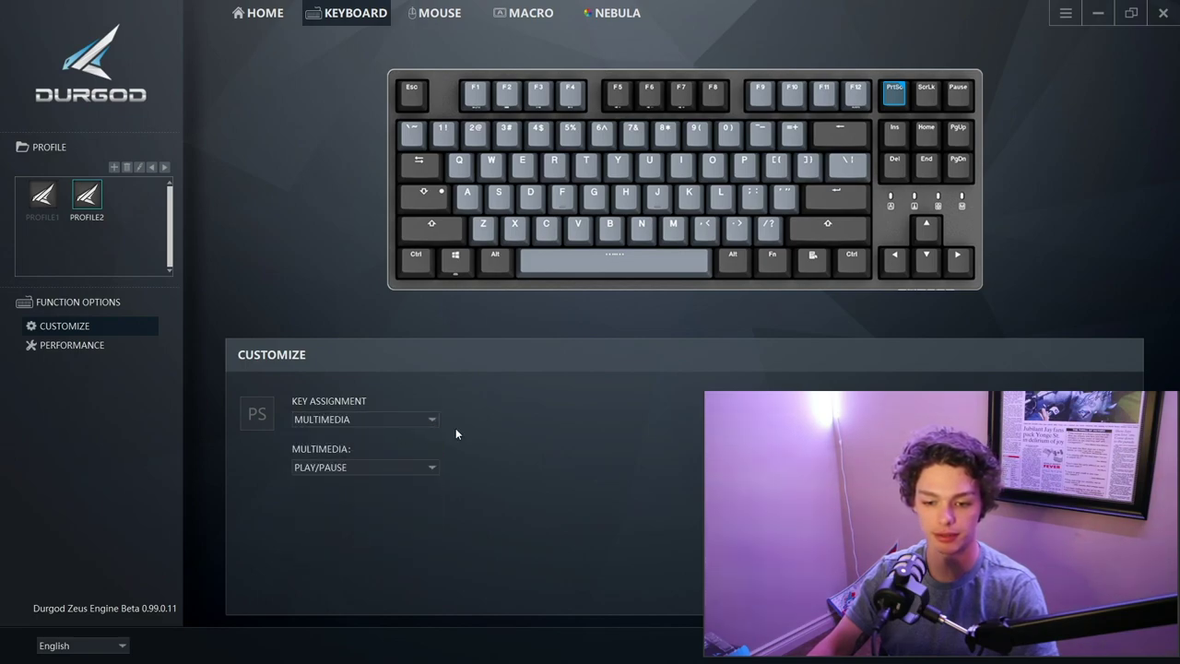
left_click(386, 467)
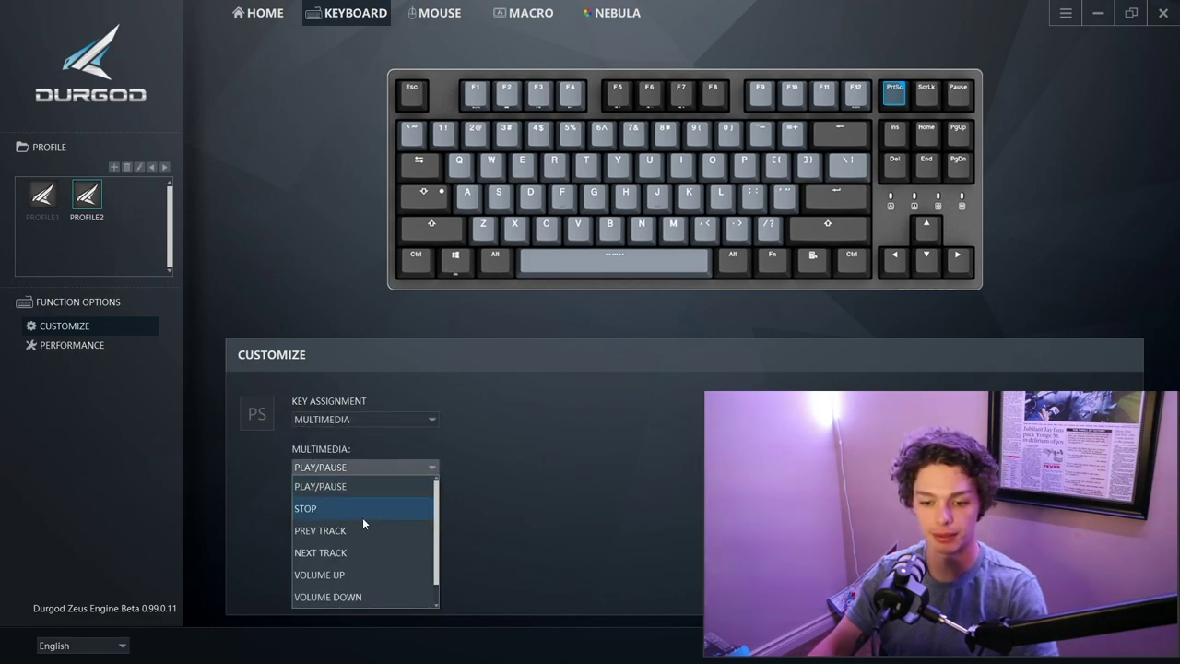
left_click(394, 467)
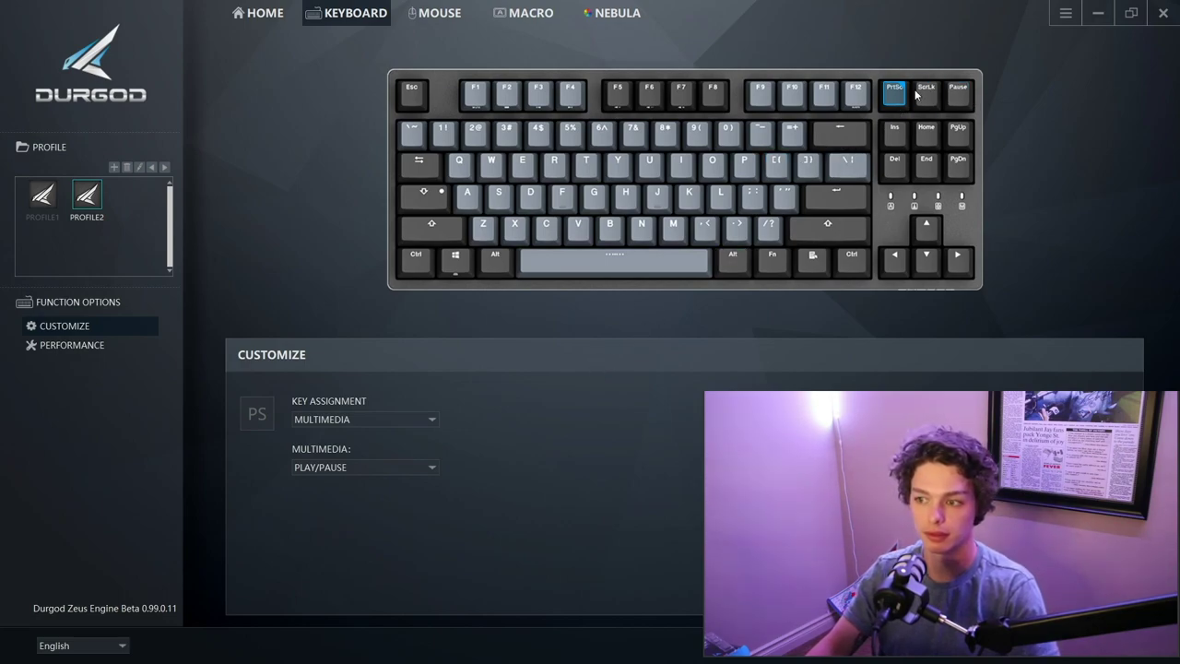
left_click(381, 462)
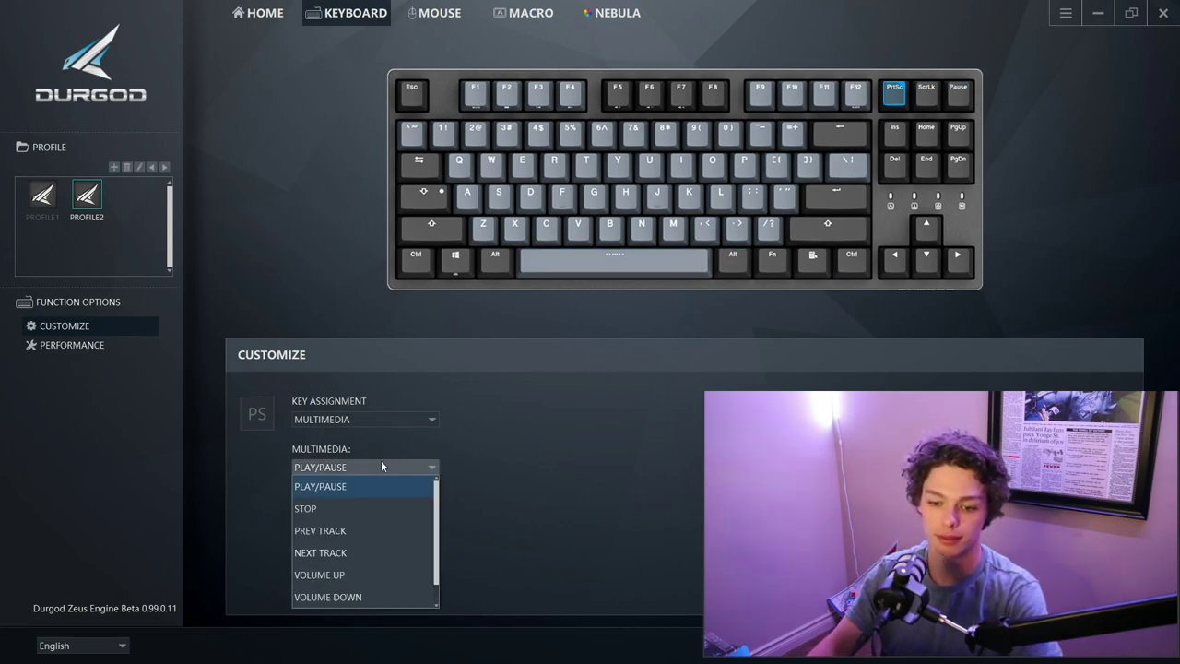
left_click(379, 525)
Assign the Multimedia function Play/Pause to the ScrLk key.
left_click(922, 101)
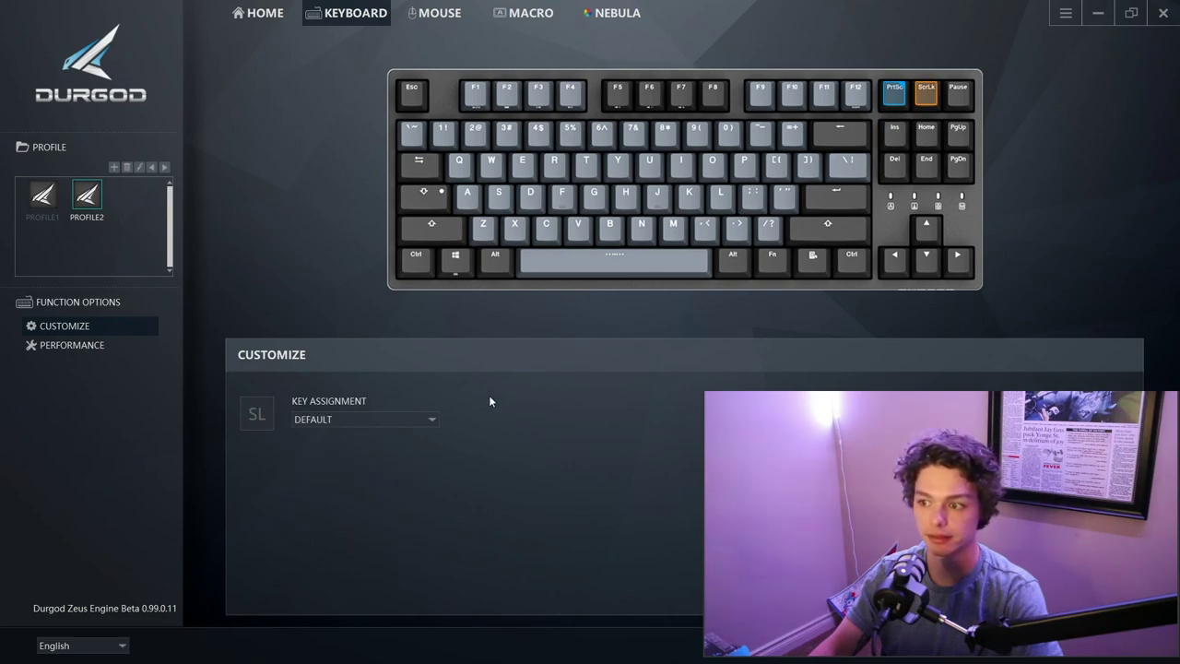
left_click(380, 417)
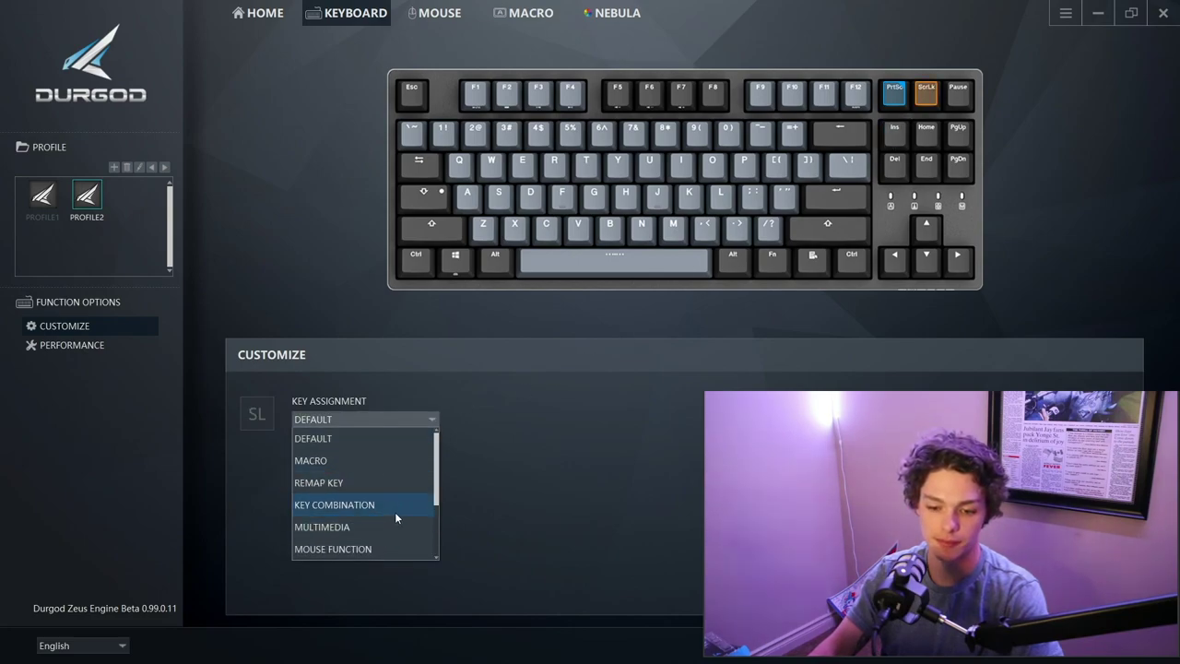
left_click(391, 524)
left_click(378, 464)
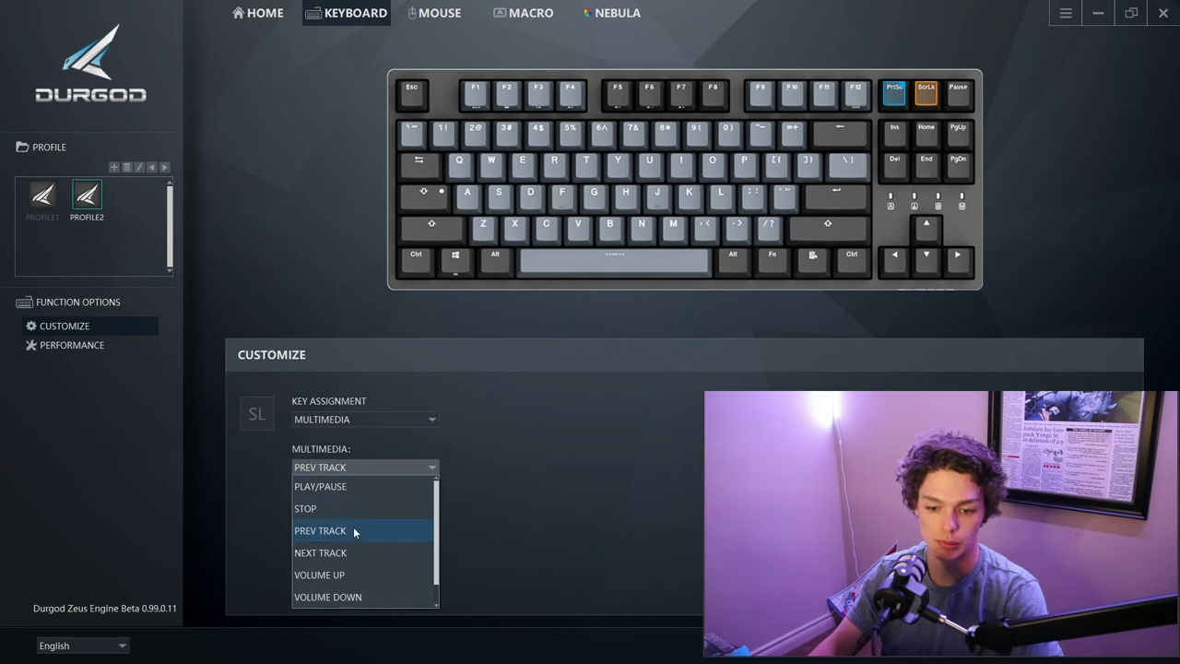
left_click(364, 485)
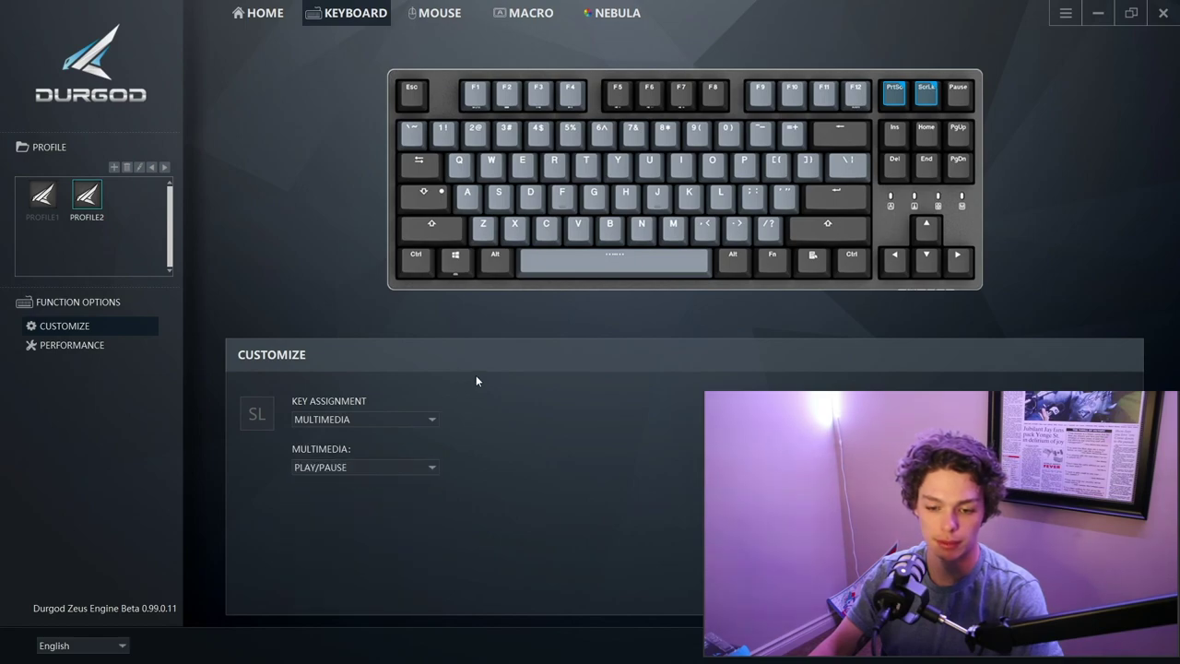
Assign the Multimedia function Next Track to the Pause key.
left_click(964, 96)
left_click(380, 419)
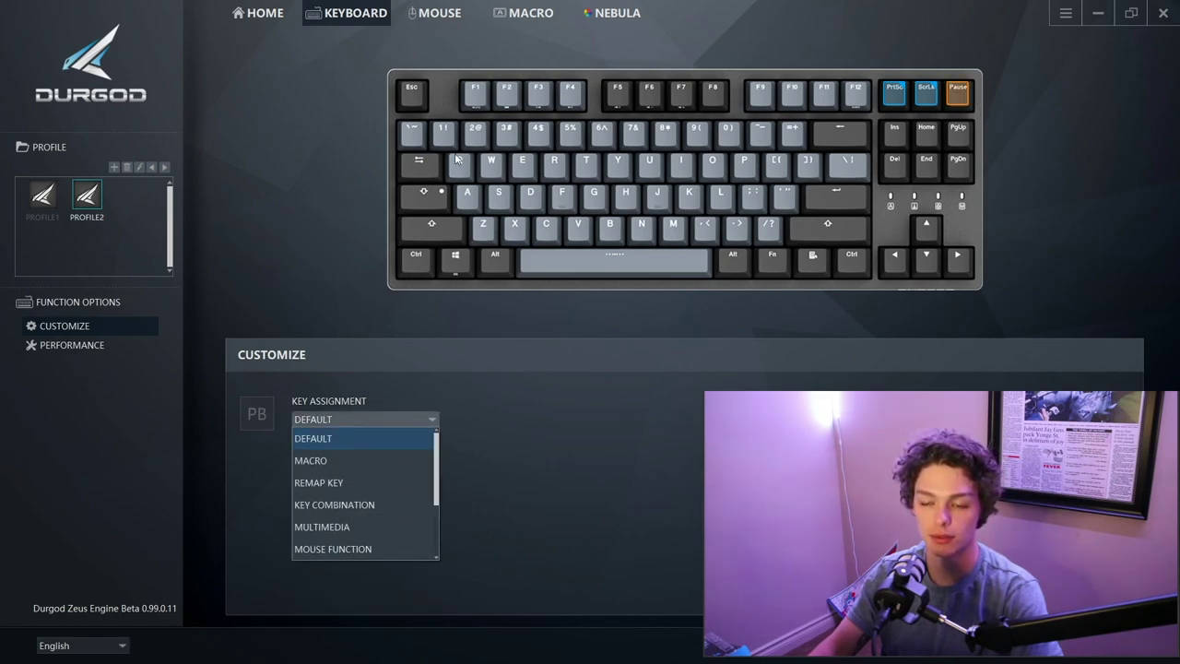
left_click(354, 525)
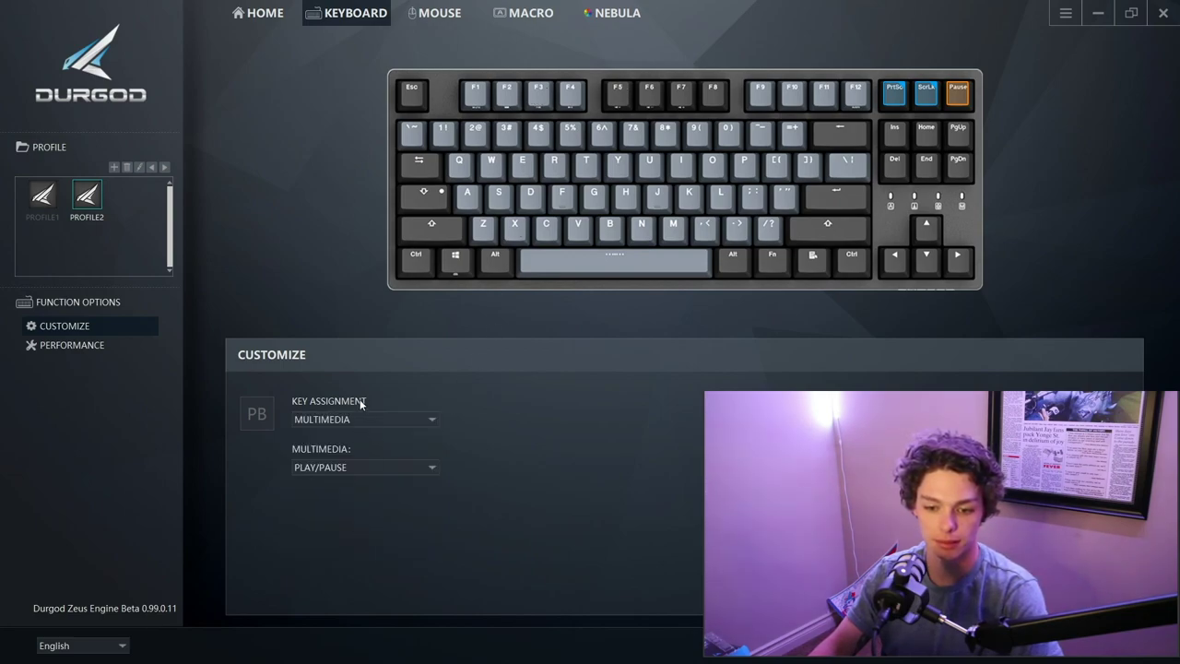
left_click(365, 468)
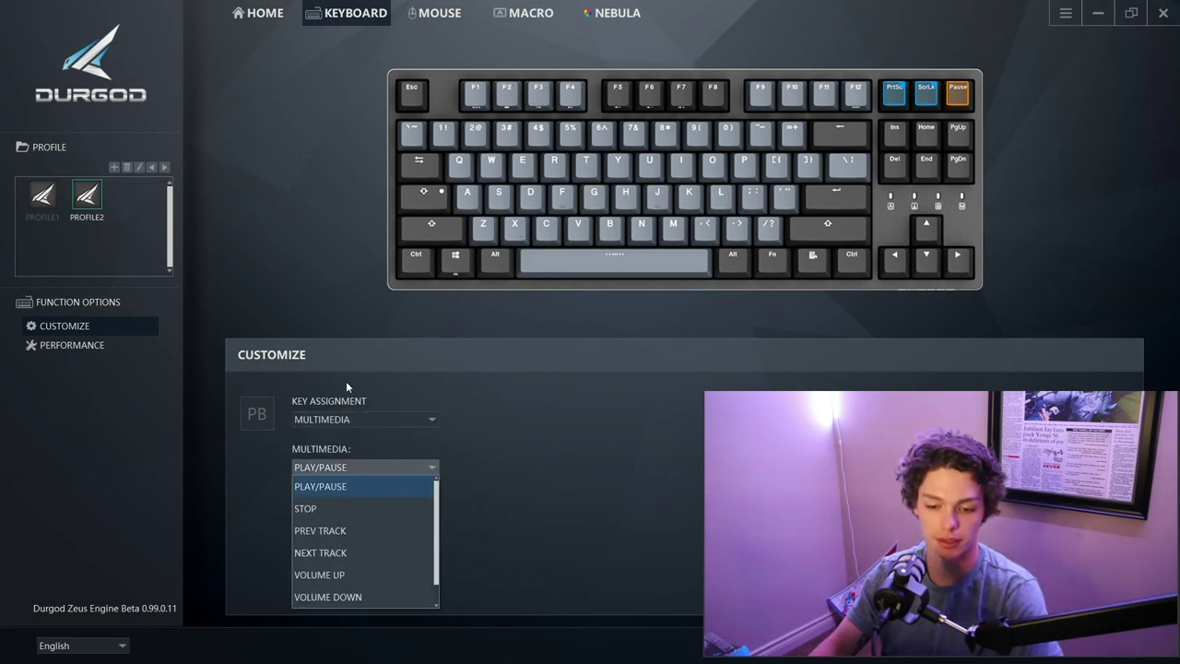
left_click(363, 552)
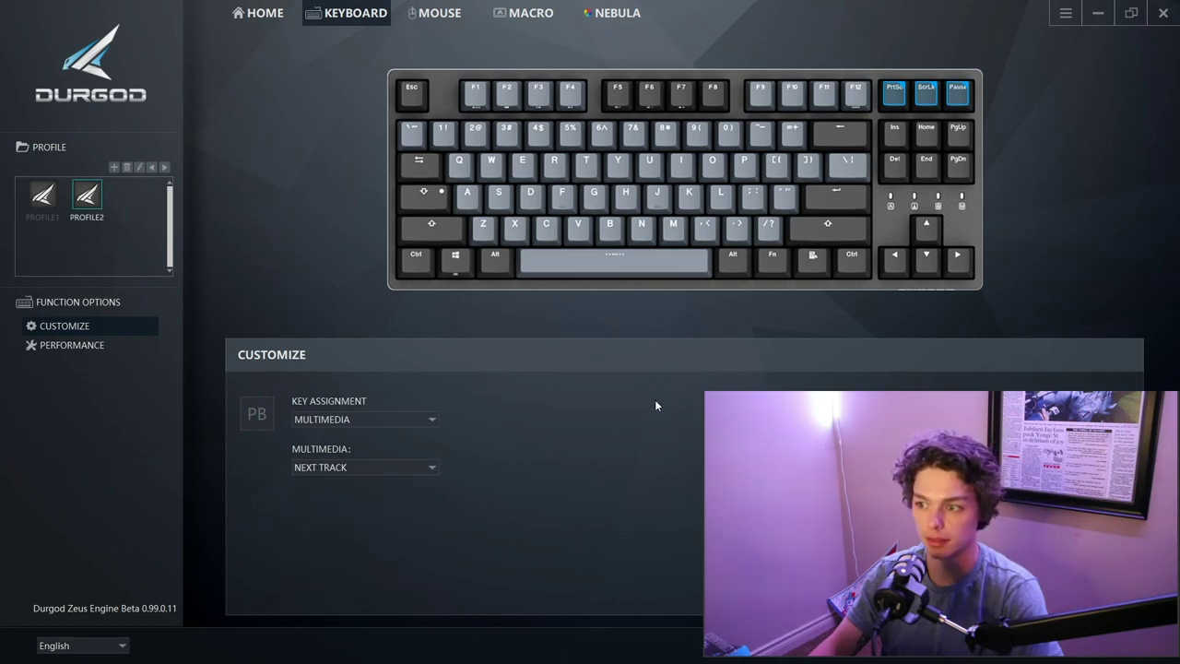